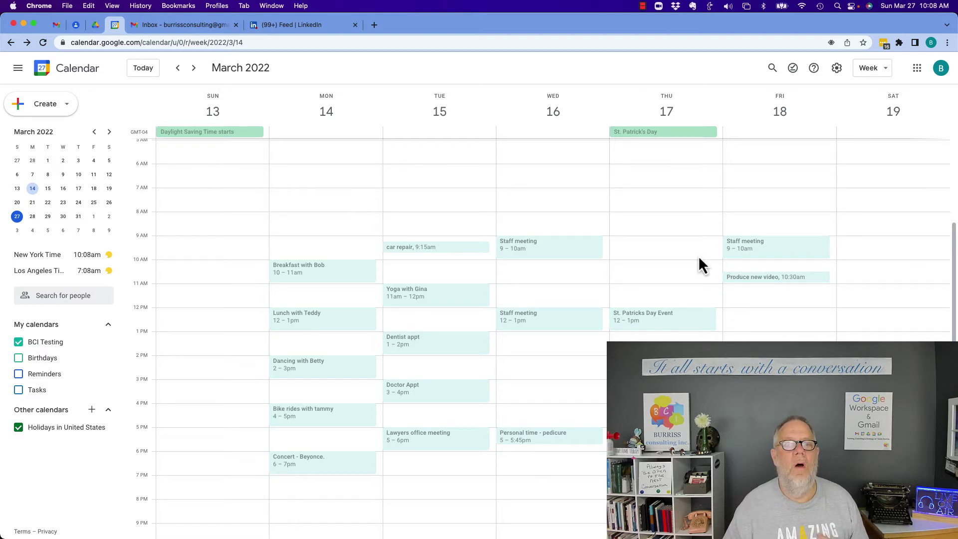
Start and discard a Friday 12:30 event, then switch on the Tasks calendar under My calendars.
{"action": "left_click", "coordinate": [44, 107]}
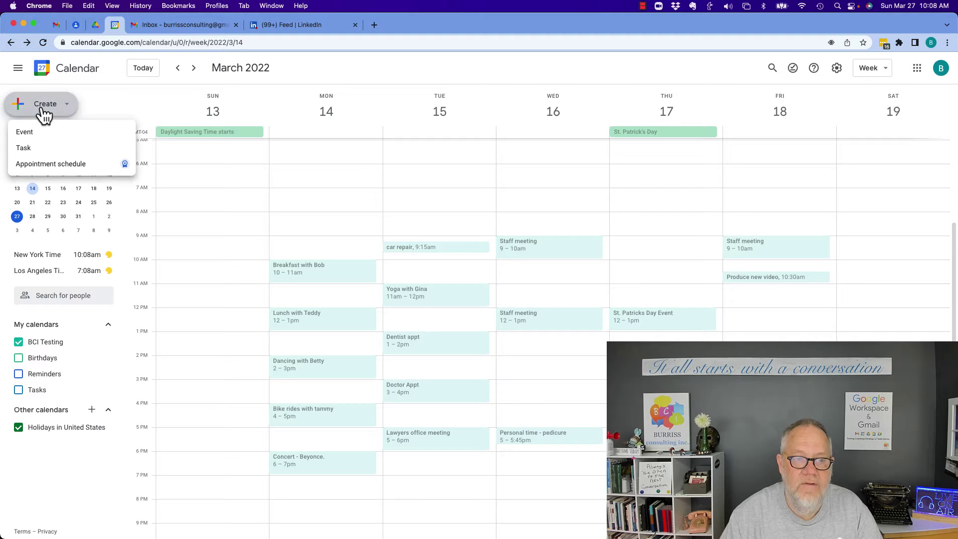
{"action": "left_click", "coordinate": [763, 322]}
{"action": "left_click", "coordinate": [761, 328]}
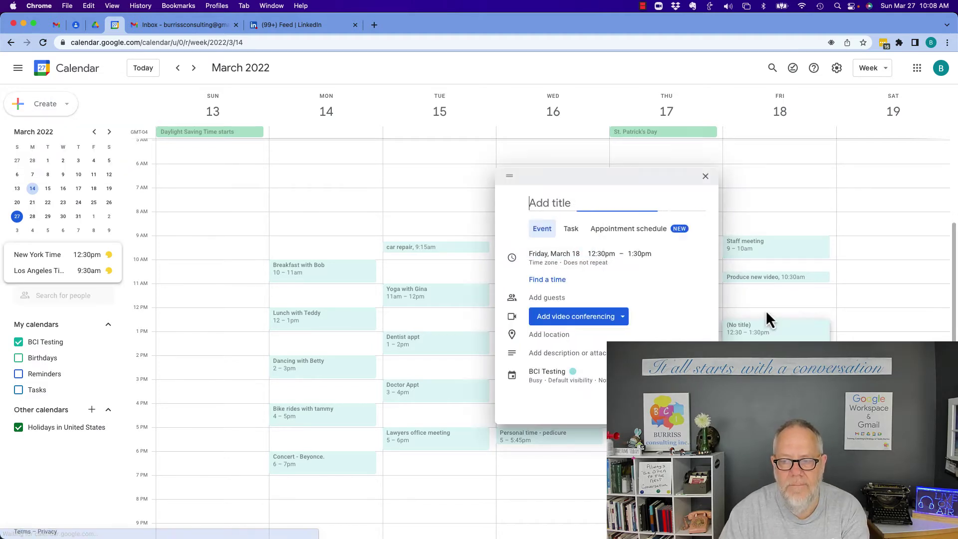
{"action": "left_click", "coordinate": [706, 176]}
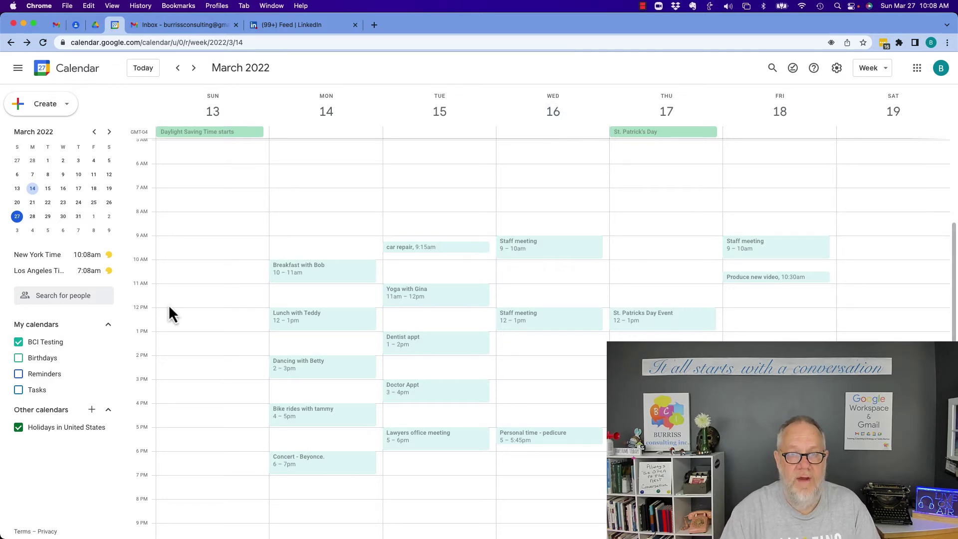
{"action": "left_click", "coordinate": [20, 391]}
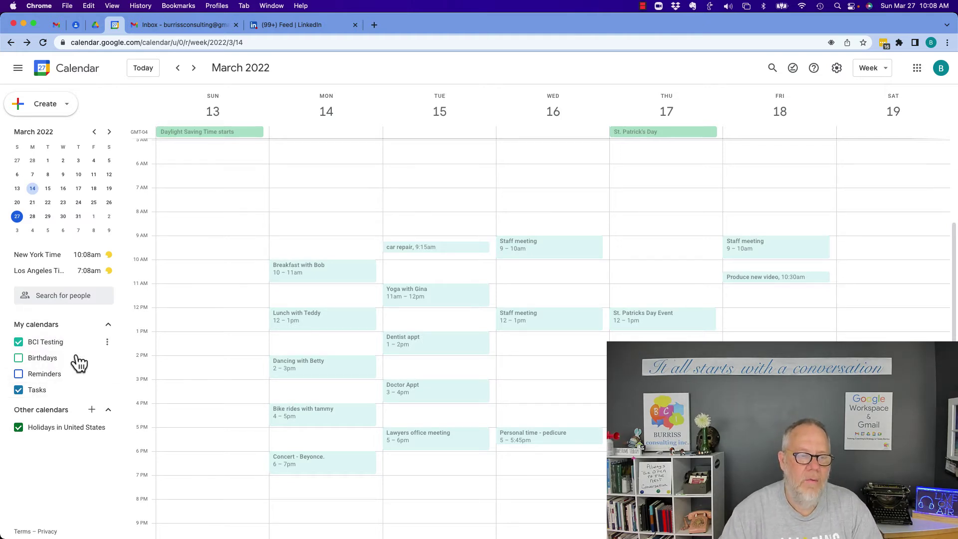
Add a new calendar named 'Work Activity' with the description 'The job'.
{"action": "left_click", "coordinate": [91, 415]}
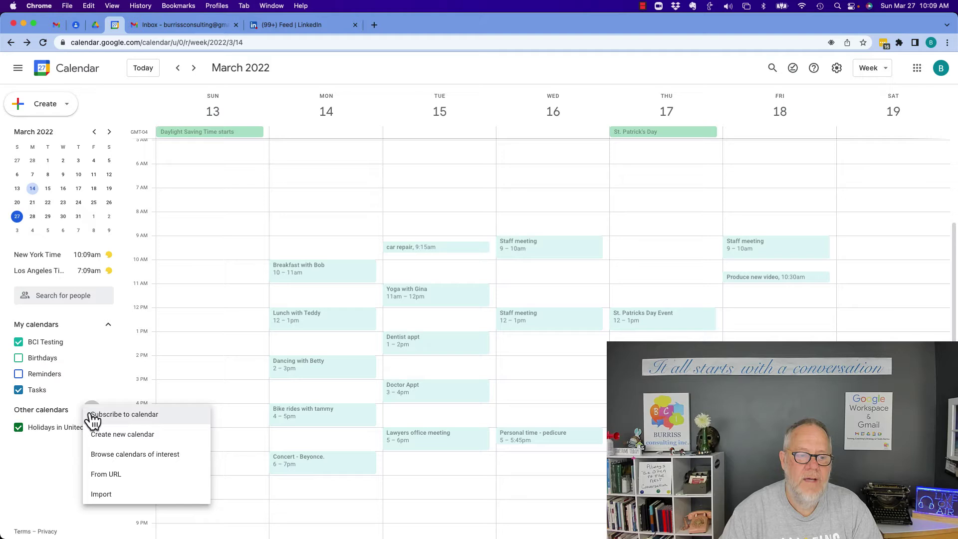
{"action": "left_click", "coordinate": [122, 436]}
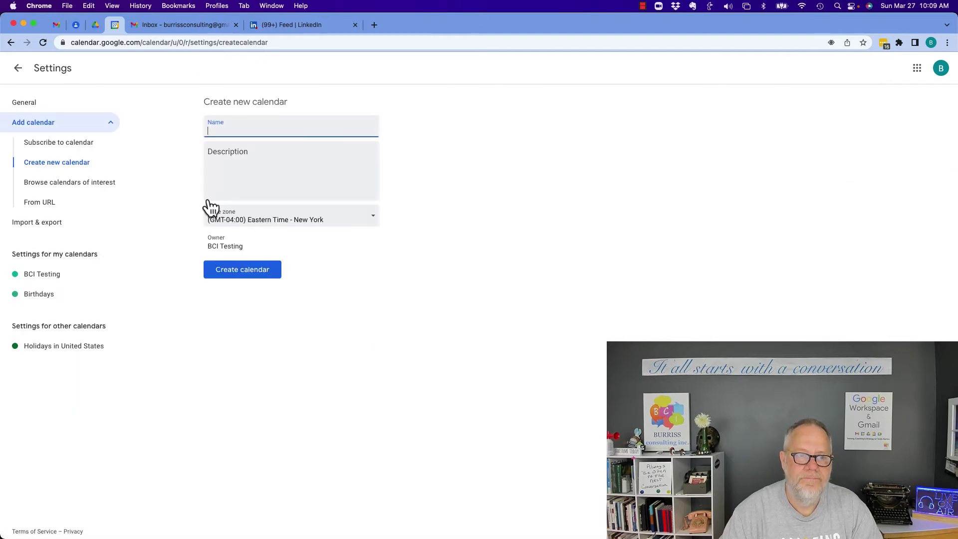
{"action": "type", "text": "Work Activity"}
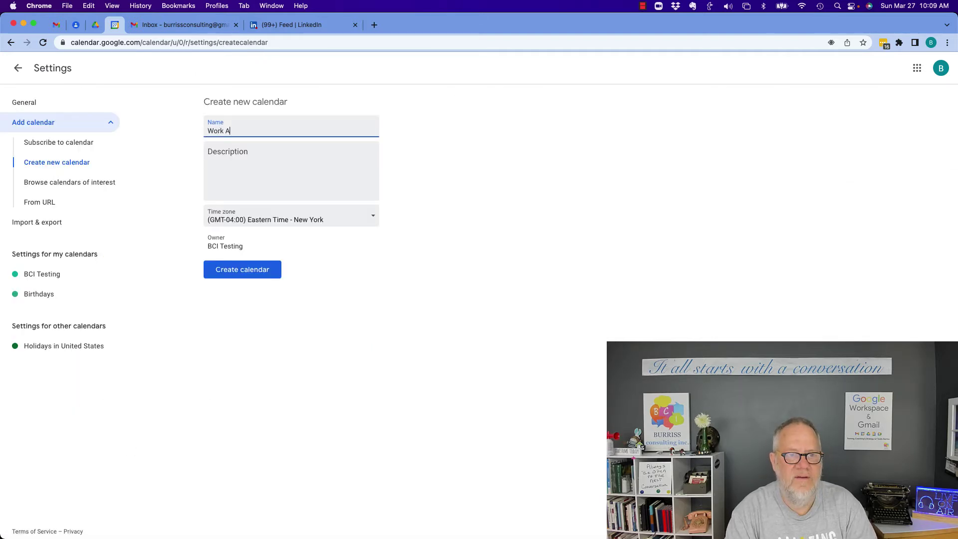
{"action": "left_click", "coordinate": [254, 160]}
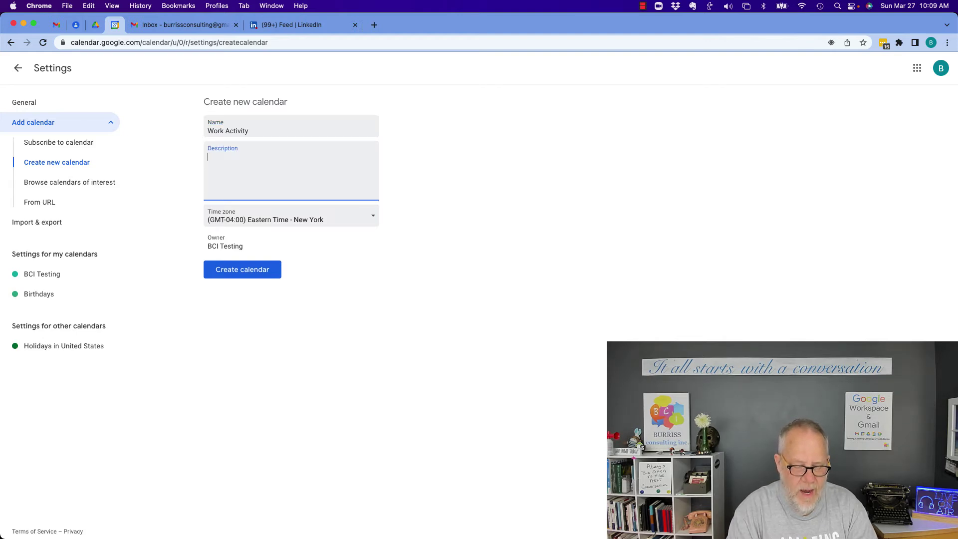
{"action": "type", "text": "The job"}
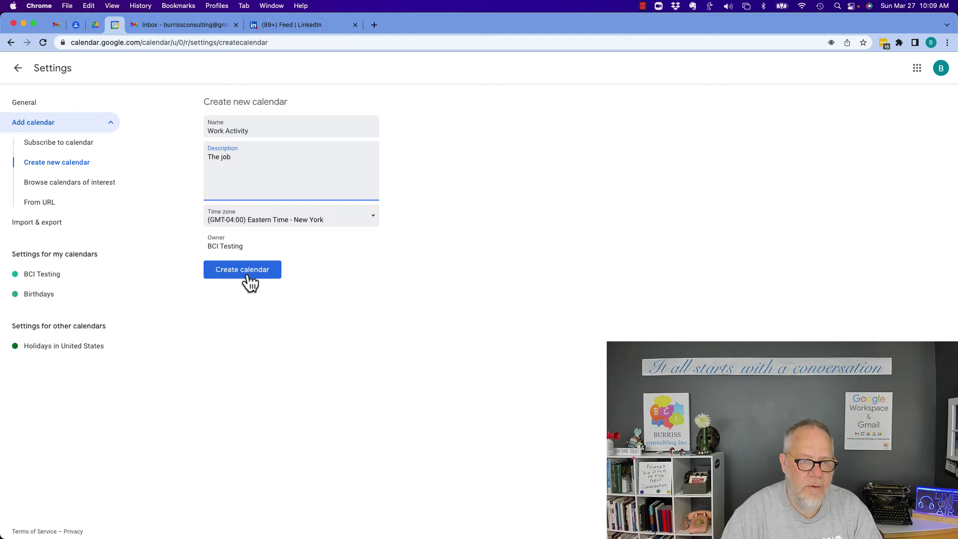
{"action": "left_click", "coordinate": [230, 270]}
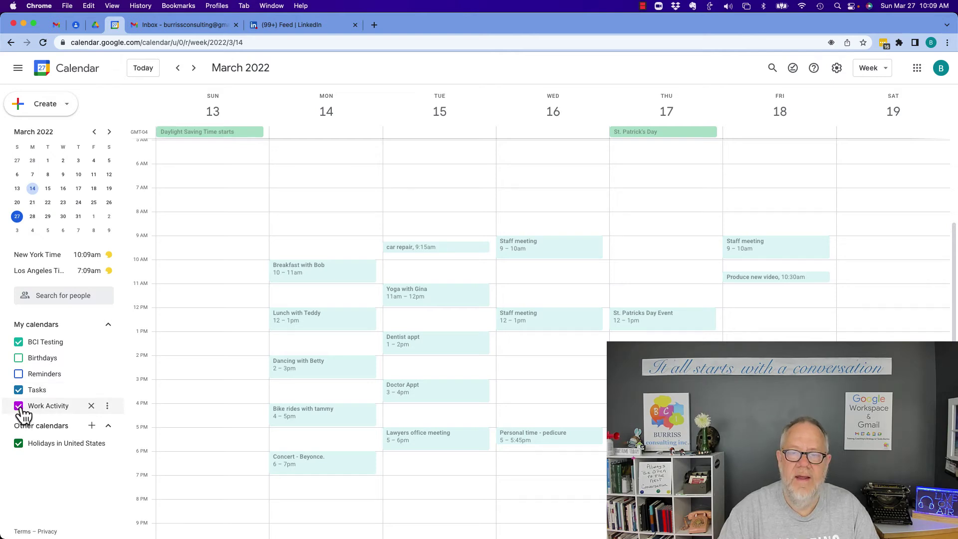
Move Friday's Staff meeting from BCI Testing to the Work Activity calendar and save.
{"action": "left_click", "coordinate": [748, 252]}
{"action": "left_click", "coordinate": [620, 252]}
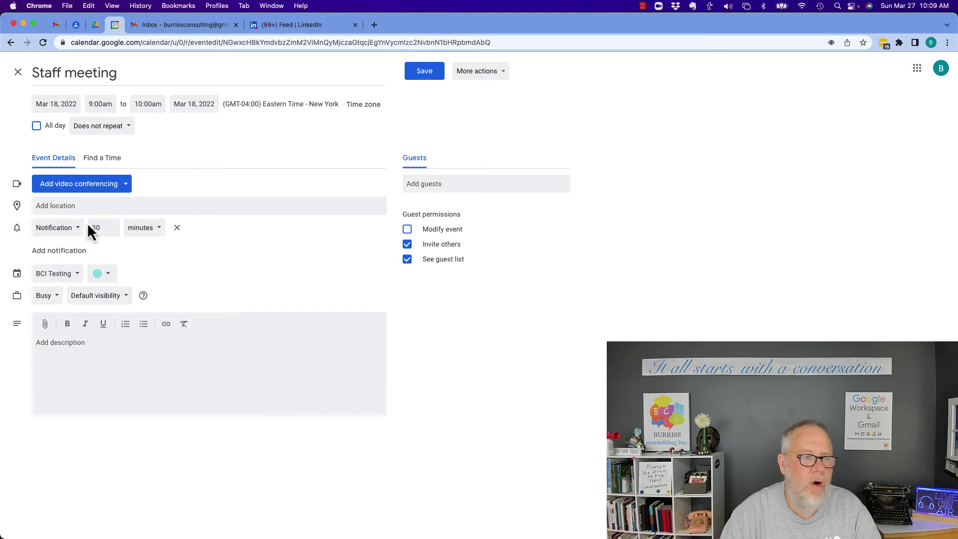
{"action": "left_click", "coordinate": [63, 276]}
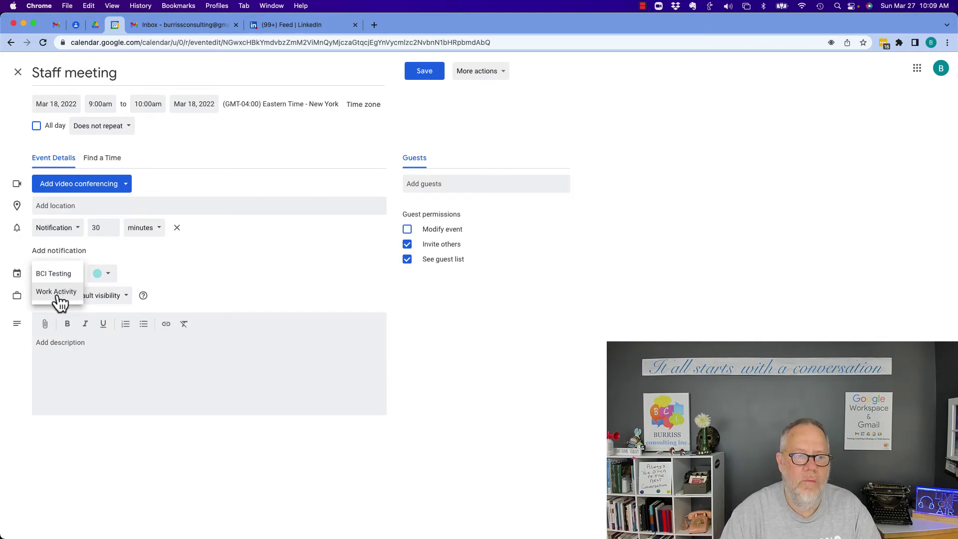
{"action": "left_click", "coordinate": [56, 292]}
{"action": "left_click", "coordinate": [425, 71]}
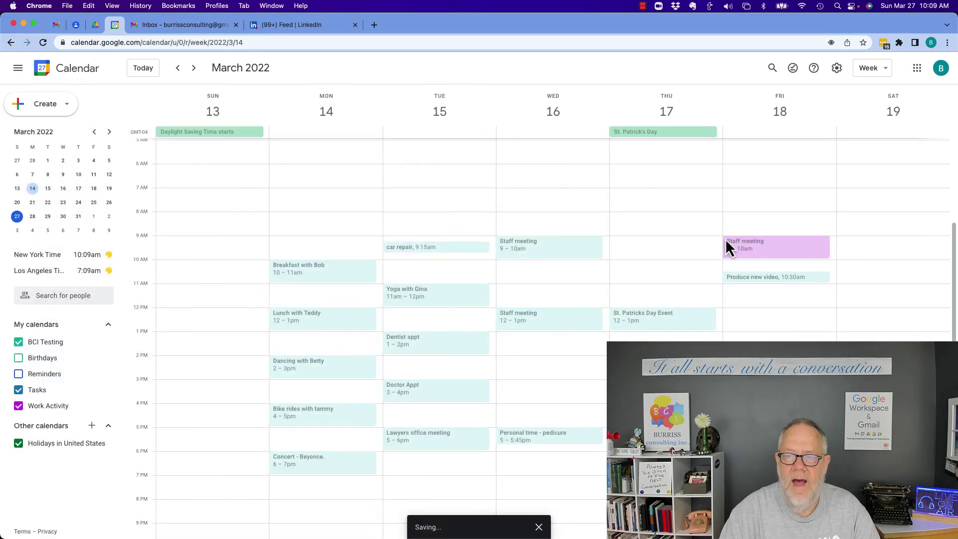
Move the Produce new video event to the Work Activity calendar and save.
{"action": "left_click", "coordinate": [752, 277]}
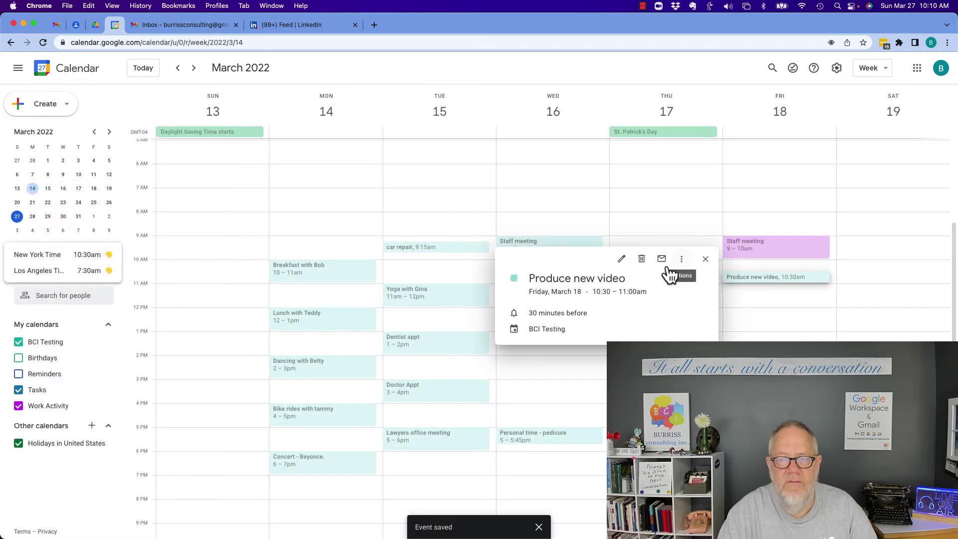
{"action": "left_click", "coordinate": [622, 259]}
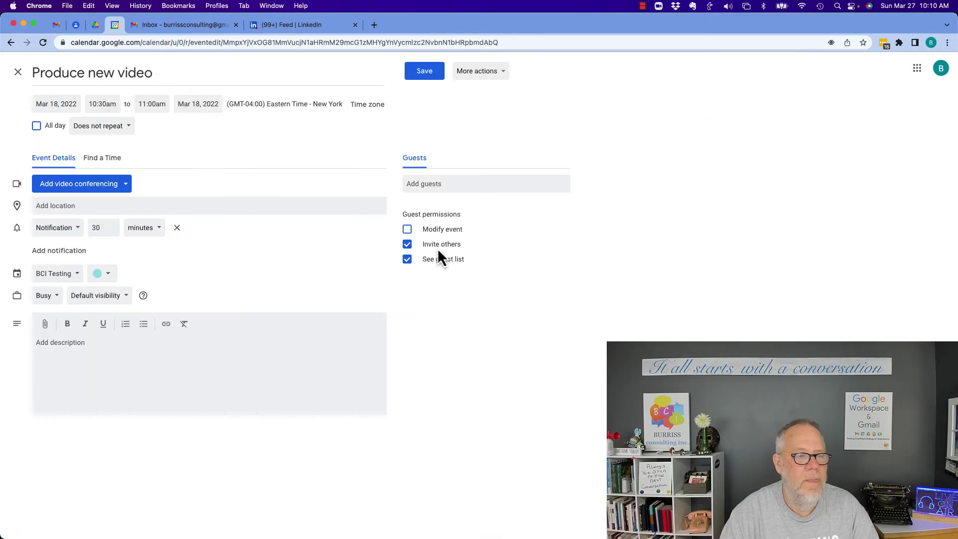
{"action": "left_click", "coordinate": [51, 277]}
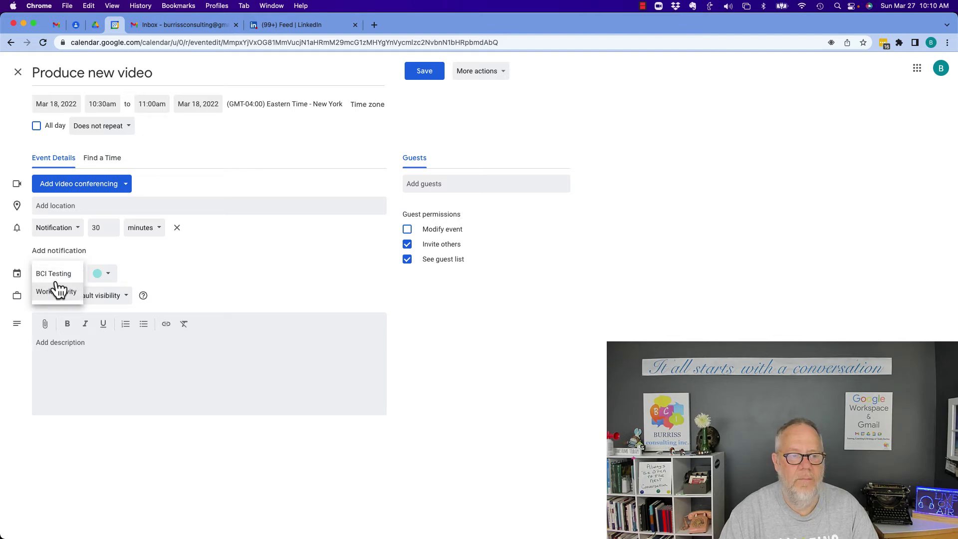
{"action": "left_click", "coordinate": [58, 291]}
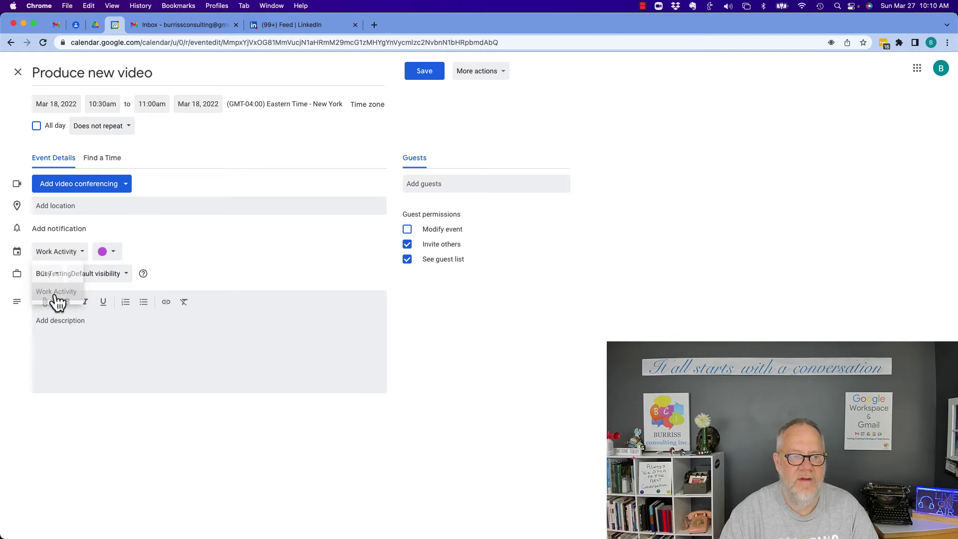
{"action": "left_click", "coordinate": [424, 72]}
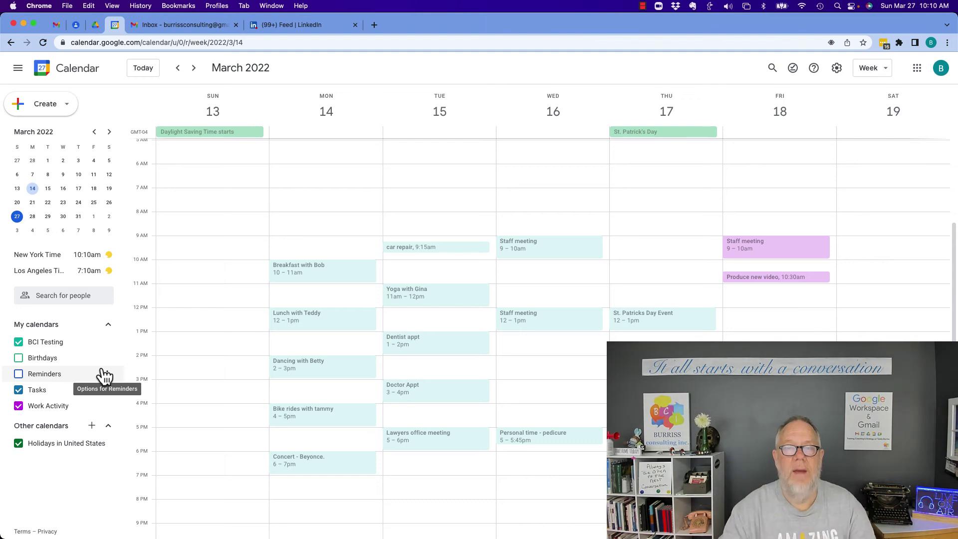
Toggle Work Activity visibility off and on twice, then start a Friday 12–1pm event.
{"action": "left_click", "coordinate": [19, 407]}
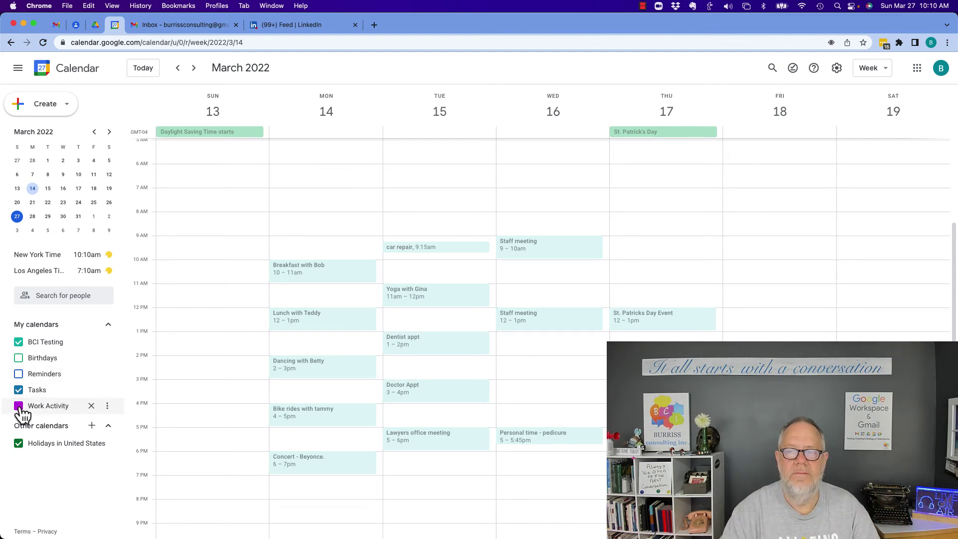
{"action": "left_click", "coordinate": [19, 406]}
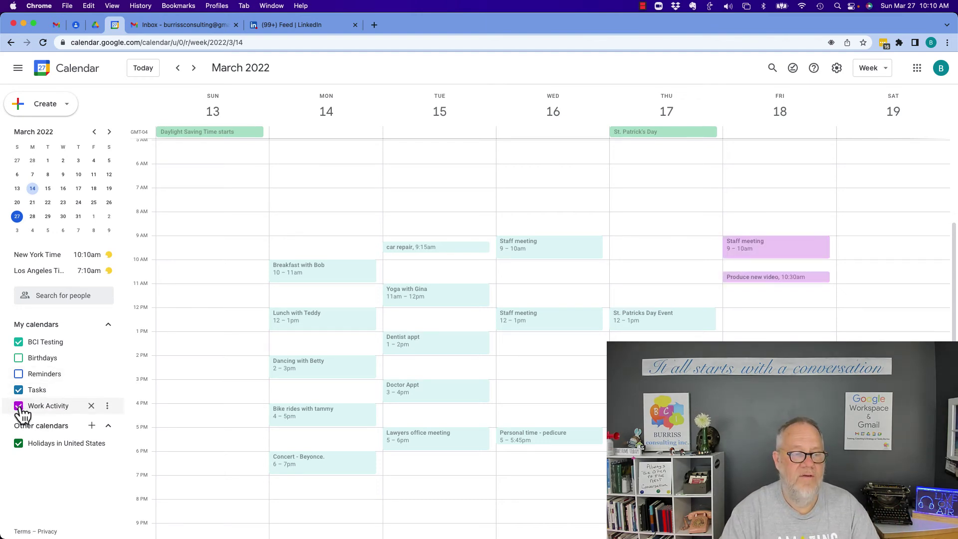
{"action": "left_click", "coordinate": [19, 406]}
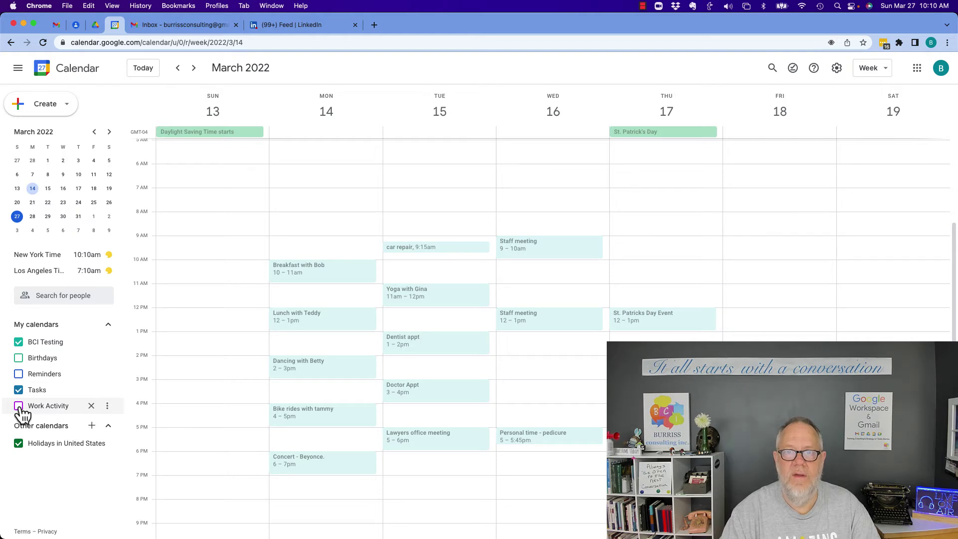
{"action": "left_click", "coordinate": [19, 406]}
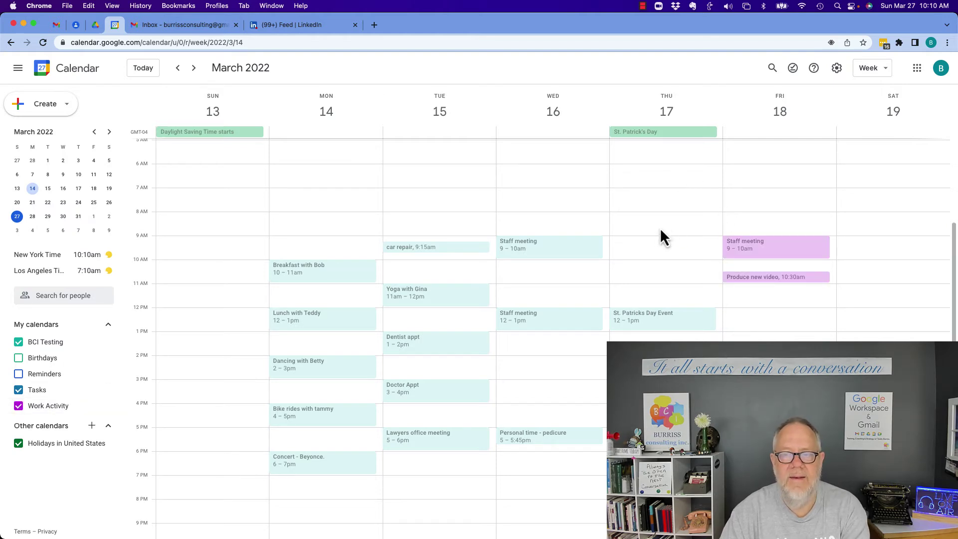
{"action": "left_click", "coordinate": [757, 322]}
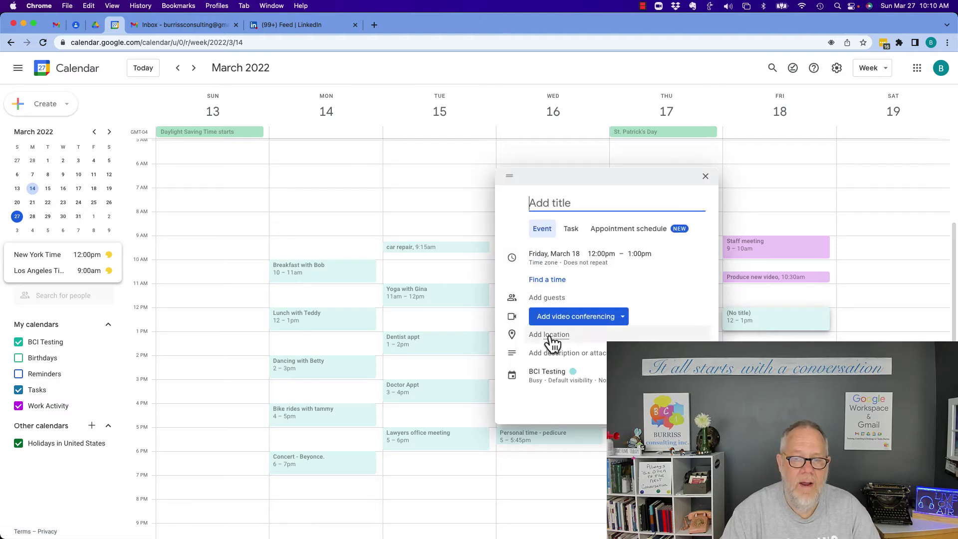
Assign the new Friday event to the Work Activity calendar.
{"action": "left_click", "coordinate": [553, 382]}
{"action": "left_click", "coordinate": [551, 381]}
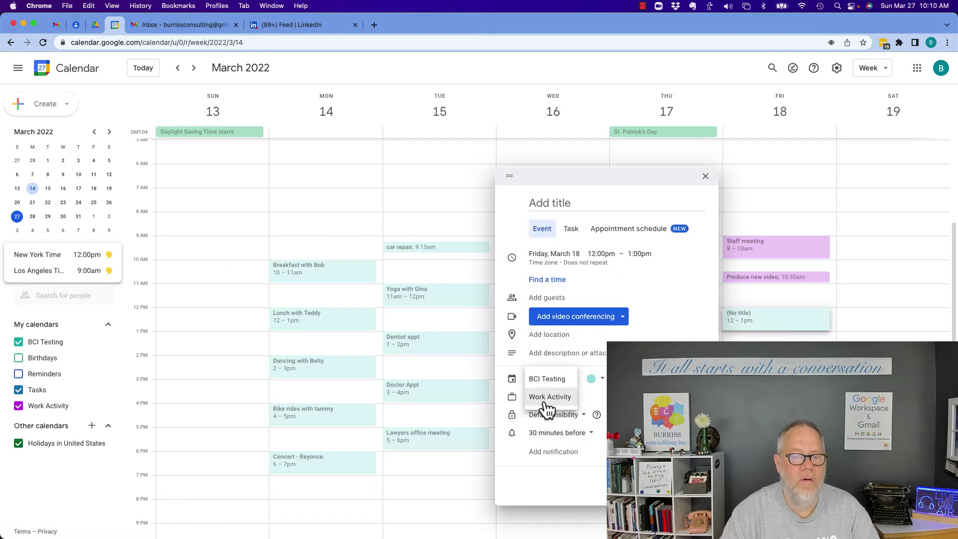
{"action": "left_click", "coordinate": [556, 399]}
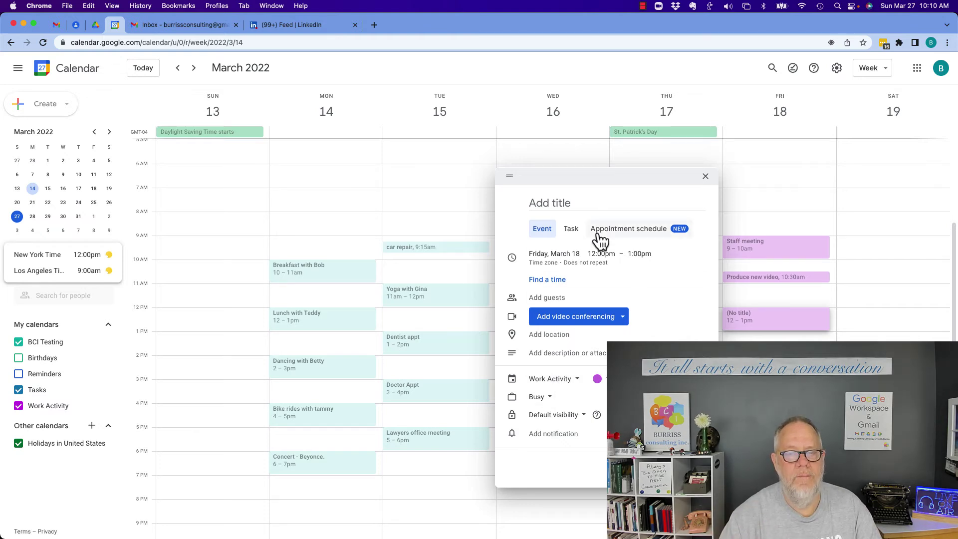
Title the event 'Produce new proposal', save it, and toggle Work Activity off and on.
{"action": "left_click", "coordinate": [571, 204]}
{"action": "type", "text": "Product n"}
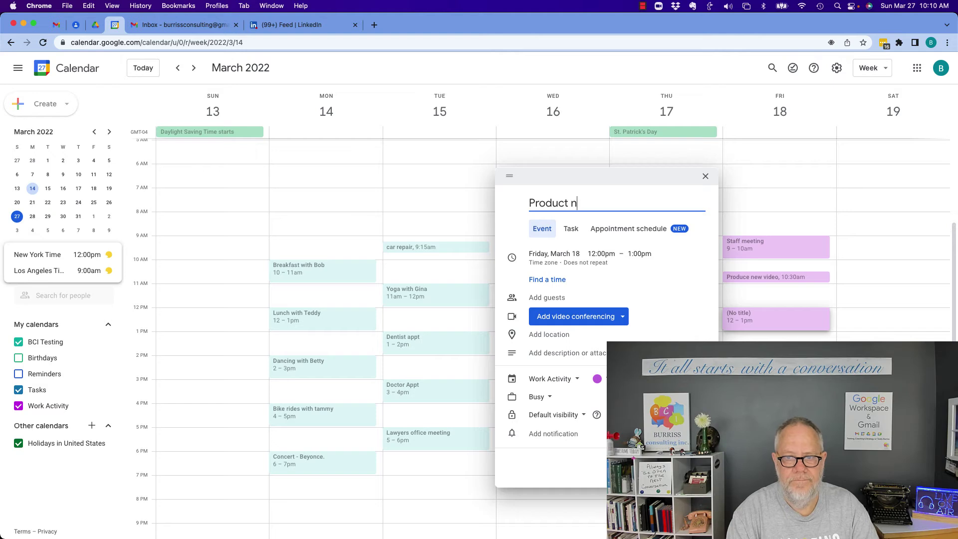
{"action": "key", "text": "BackSpace"}
{"action": "key", "text": "BackSpace"}
{"action": "type", "text": "e n"}
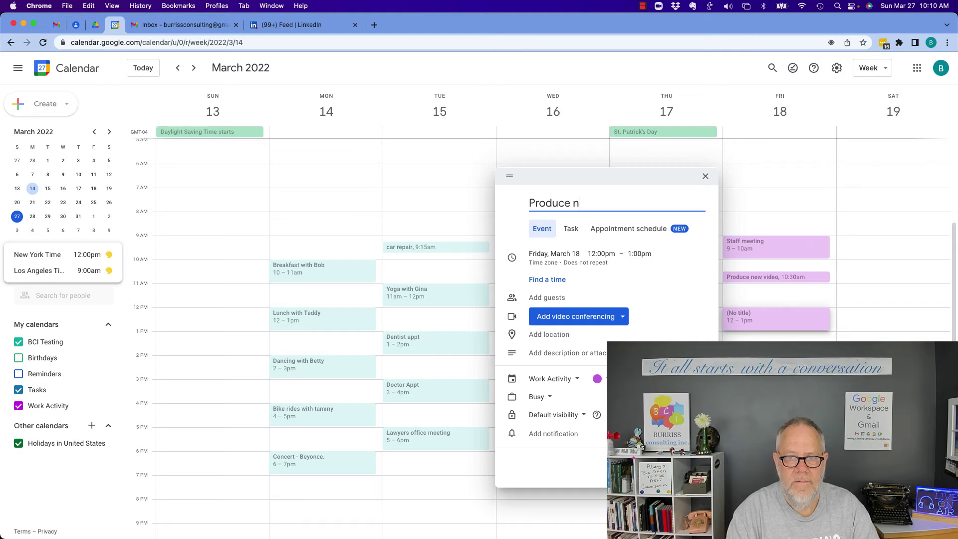
{"action": "type", "text": "ew proposal"}
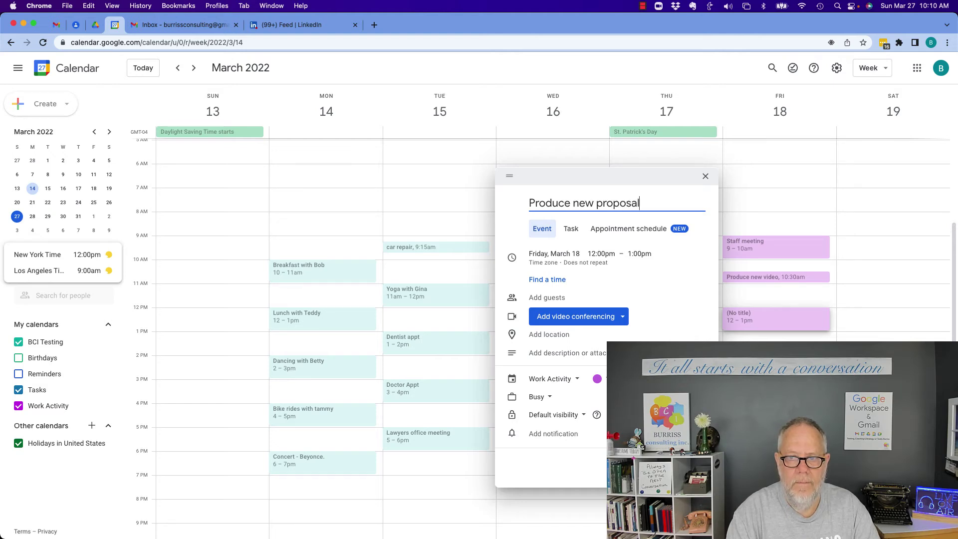
{"action": "key", "text": "Return"}
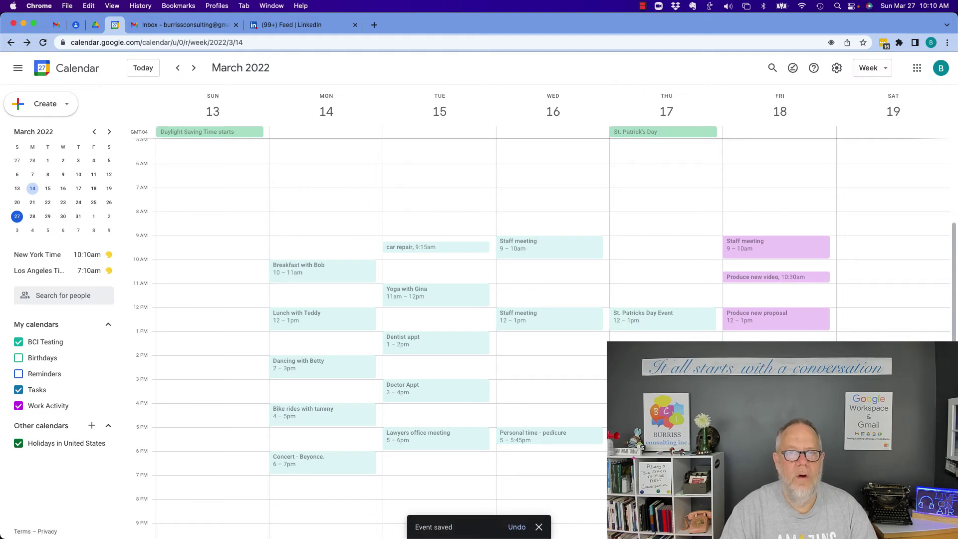
{"action": "left_click", "coordinate": [18, 406]}
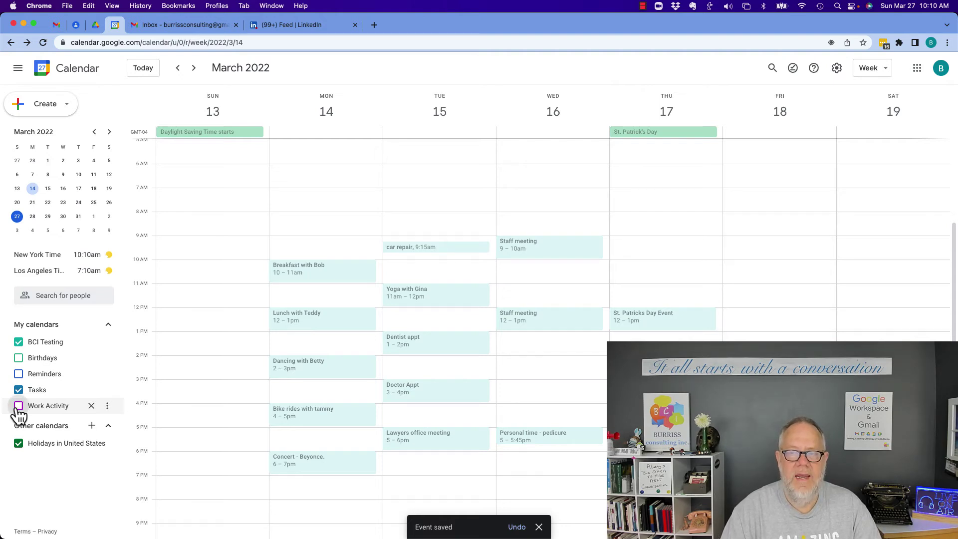
{"action": "left_click", "coordinate": [19, 407]}
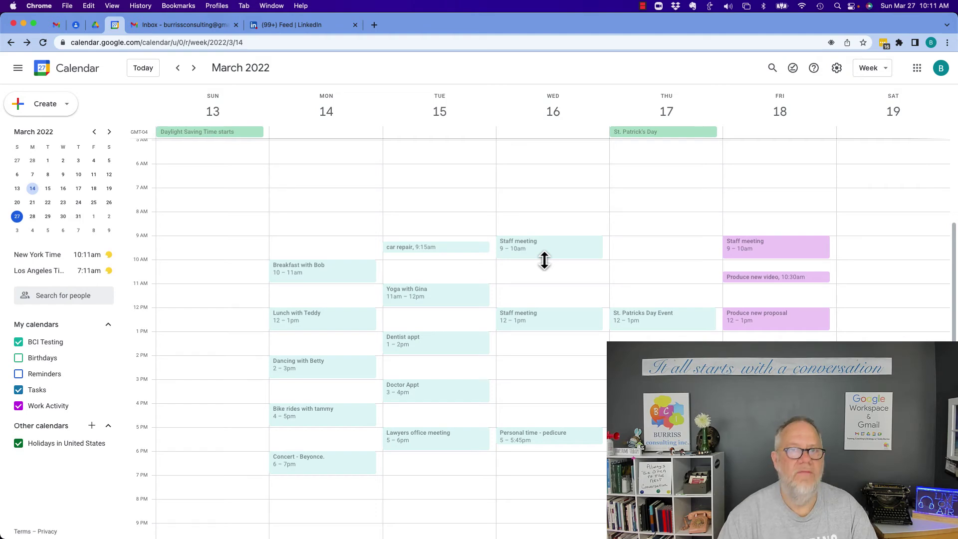
Add #Job to the Wednesday Staff meeting's description and save it.
{"action": "left_click", "coordinate": [532, 247]}
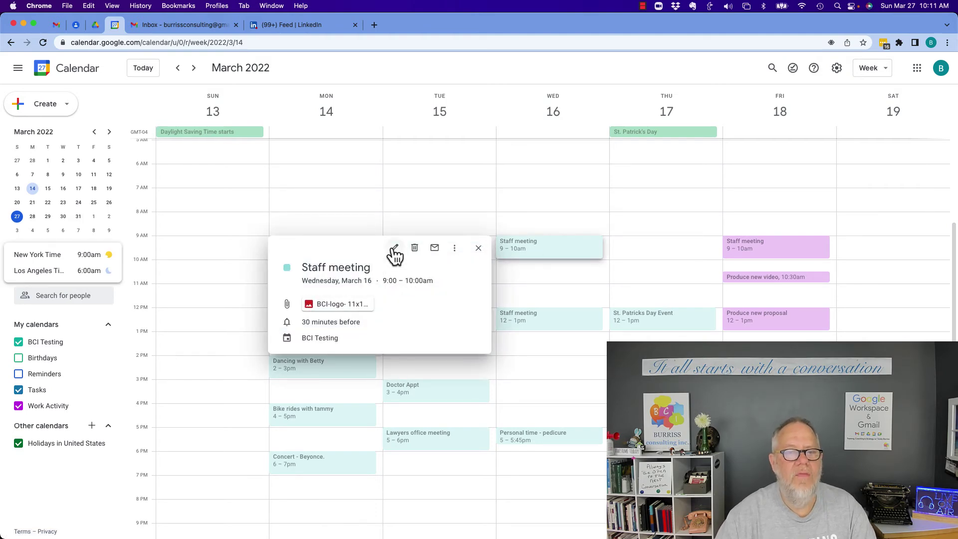
{"action": "left_click", "coordinate": [395, 250]}
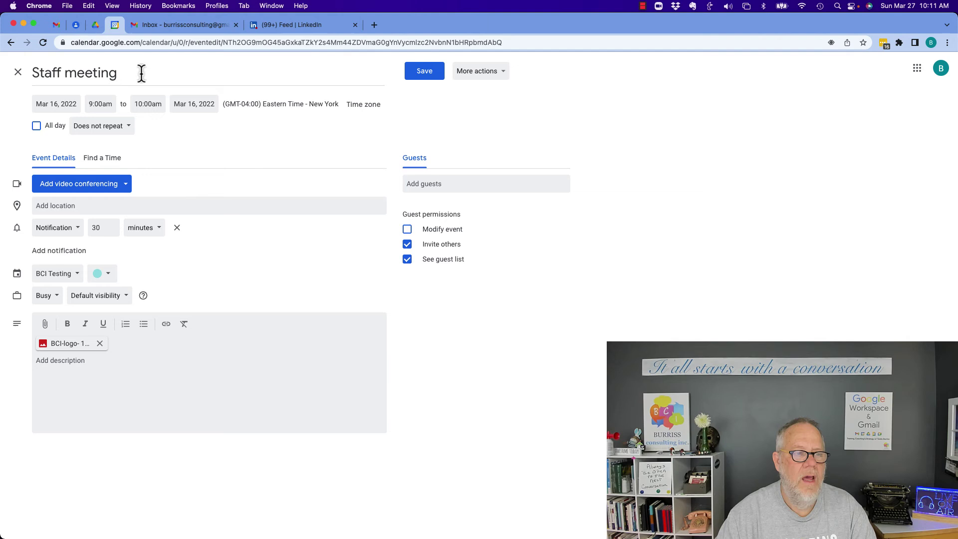
{"action": "left_click", "coordinate": [154, 360]}
{"action": "type", "text": "#Job"}
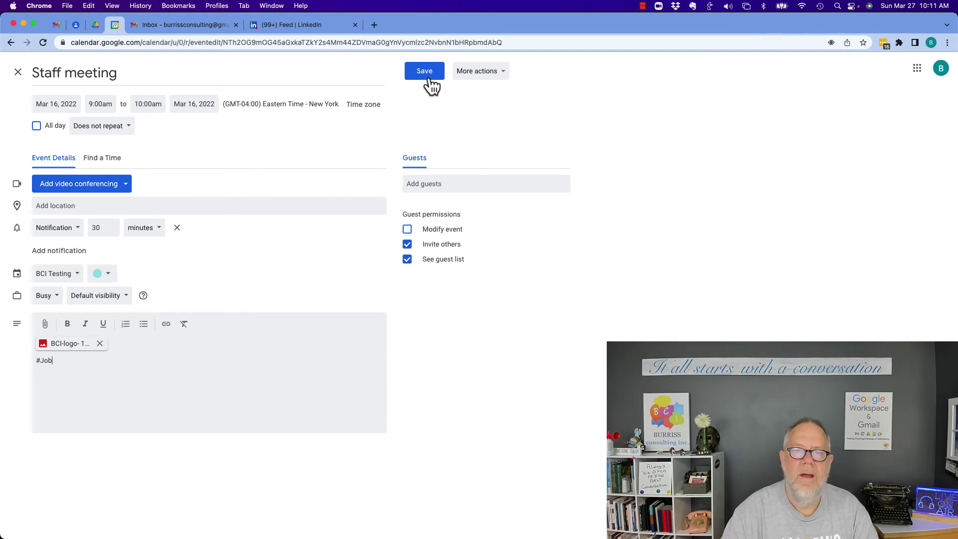
{"action": "left_click", "coordinate": [427, 76]}
Open Friday's Staff meeting for editing and enter #Job in its description.
{"action": "left_click", "coordinate": [768, 249]}
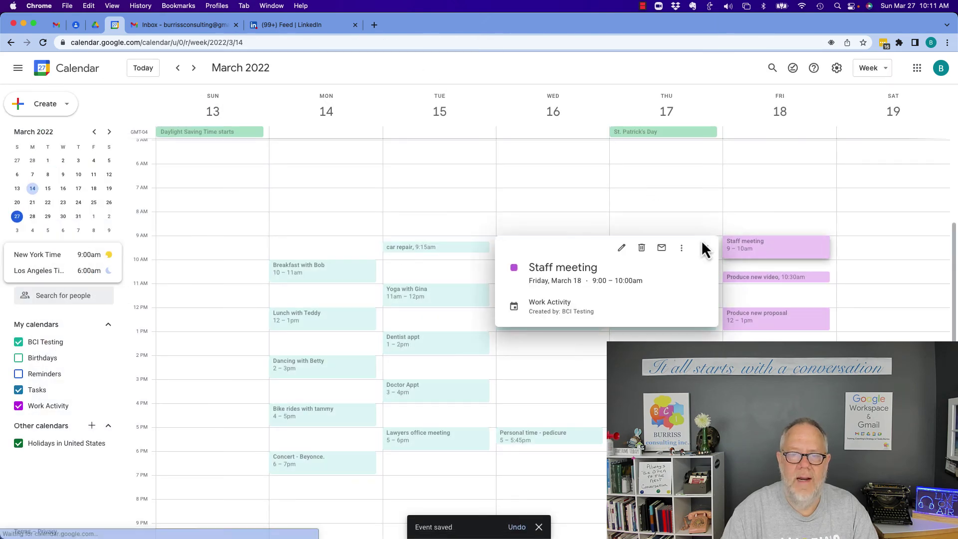
{"action": "left_click", "coordinate": [622, 247]}
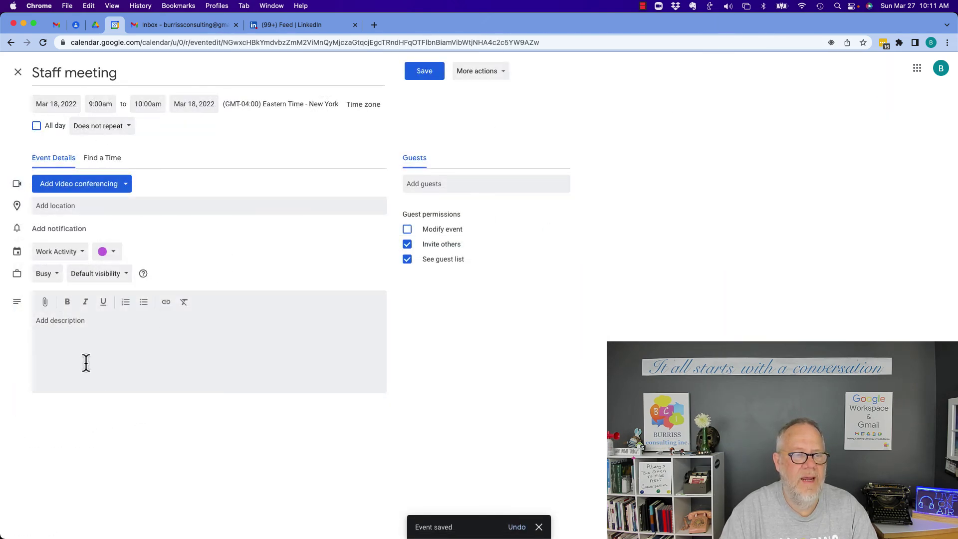
{"action": "left_click", "coordinate": [94, 342]}
{"action": "type", "text": "#J"}
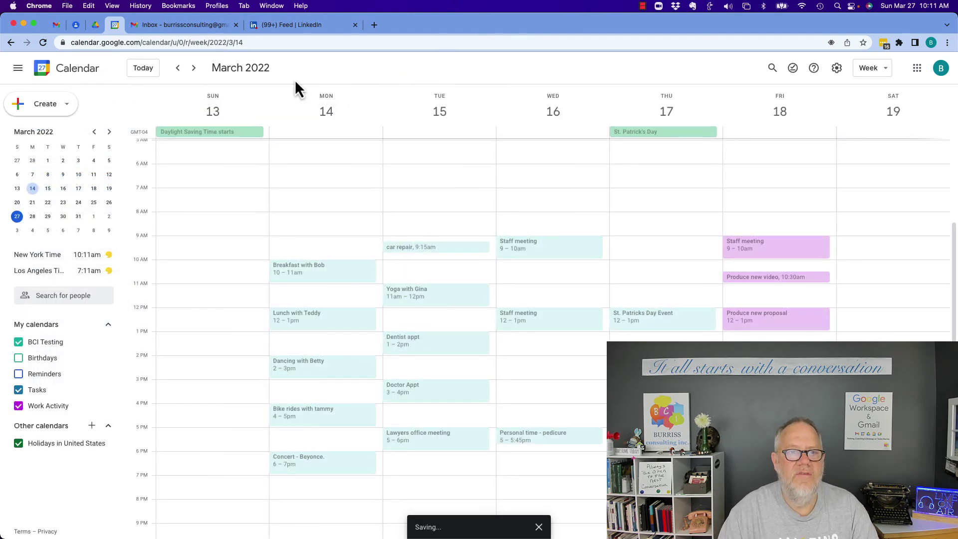
{"action": "left_click", "coordinate": [773, 68]}
{"action": "type", "text": "#J"}
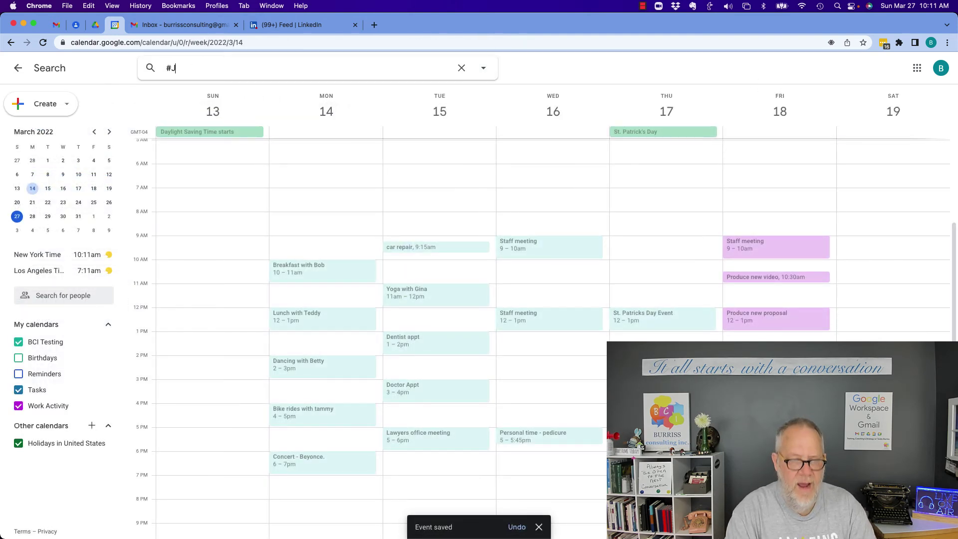
{"action": "type", "text": "ob"}
{"action": "key", "text": "Return"}
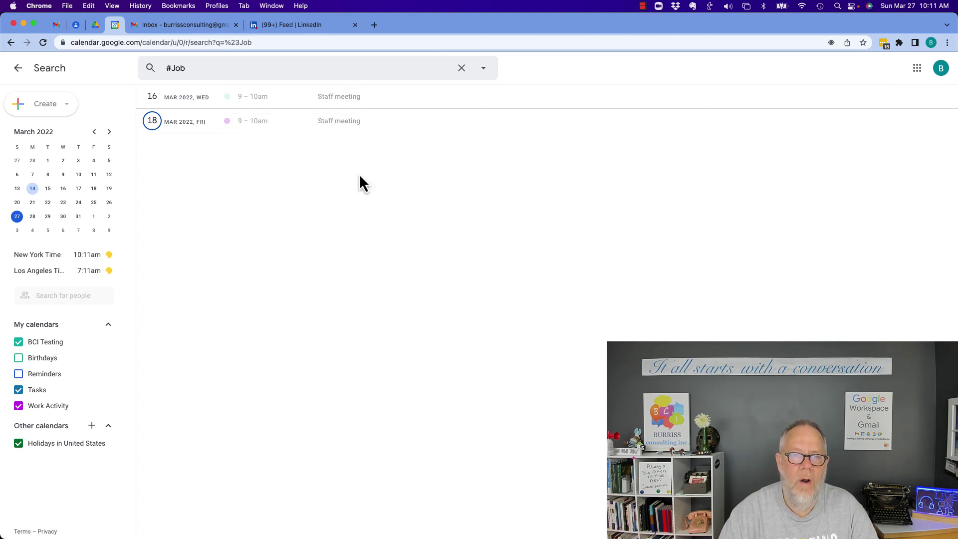
{"action": "left_click", "coordinate": [18, 68]}
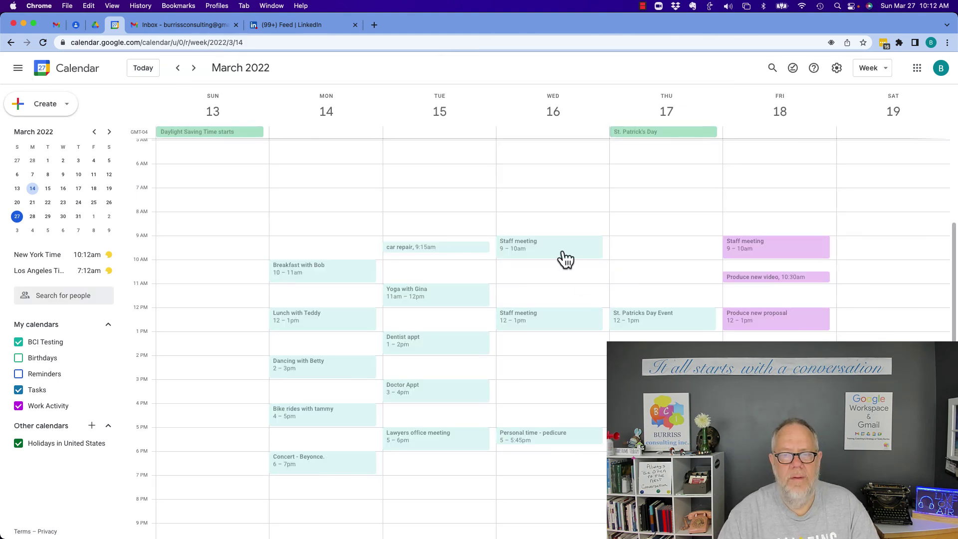
{"action": "left_click", "coordinate": [524, 246]}
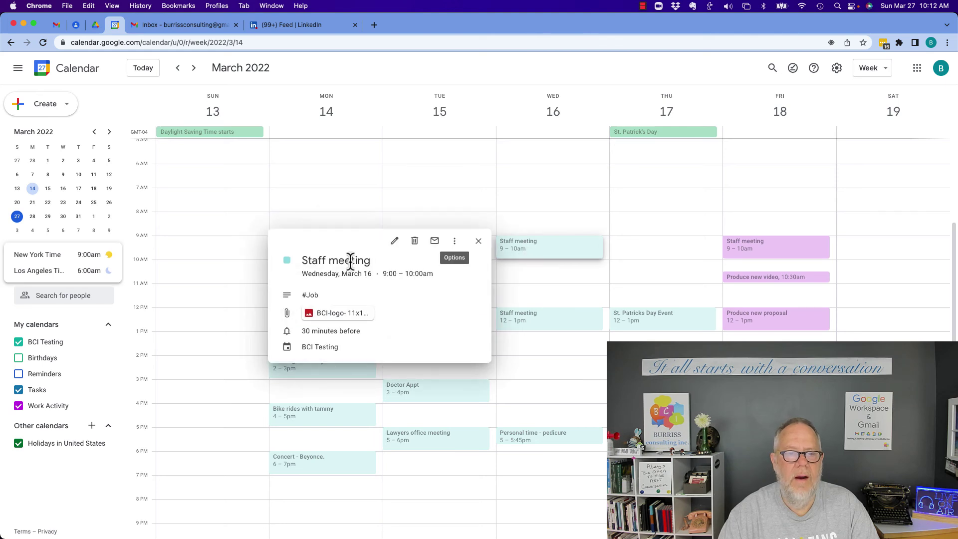
{"action": "left_click_drag", "start_coordinate": [308, 260], "coordinate": [390, 264]}
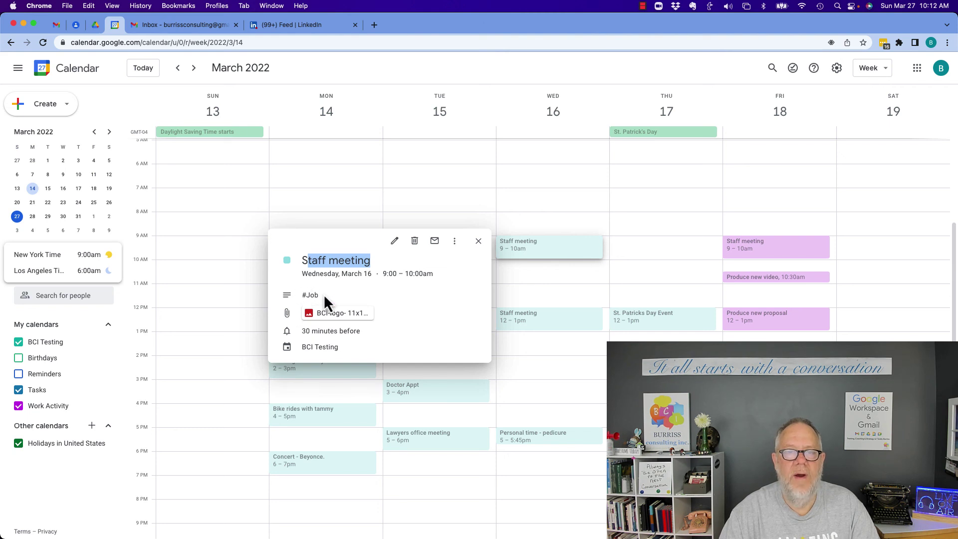
{"action": "left_click", "coordinate": [479, 242]}
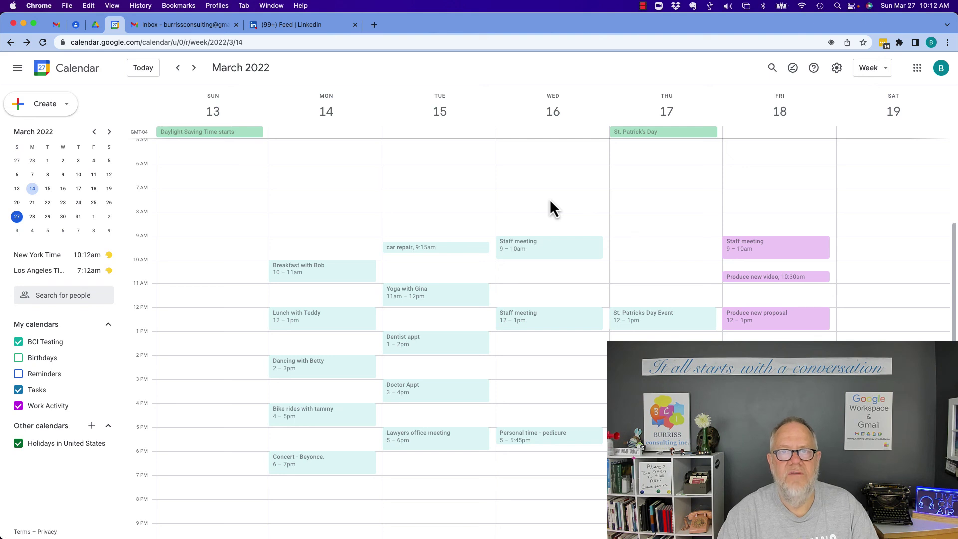